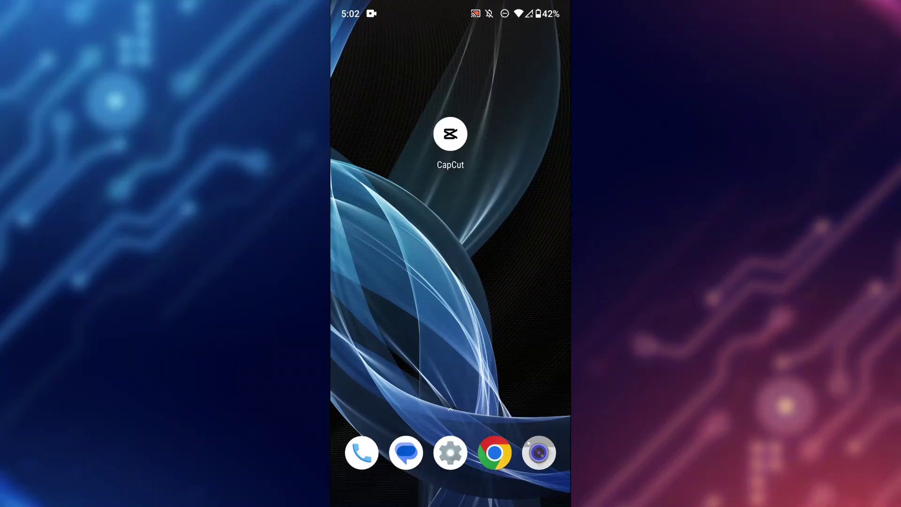
Step: Launch CapCut and start a new project with the beach dog video
click(459, 133)
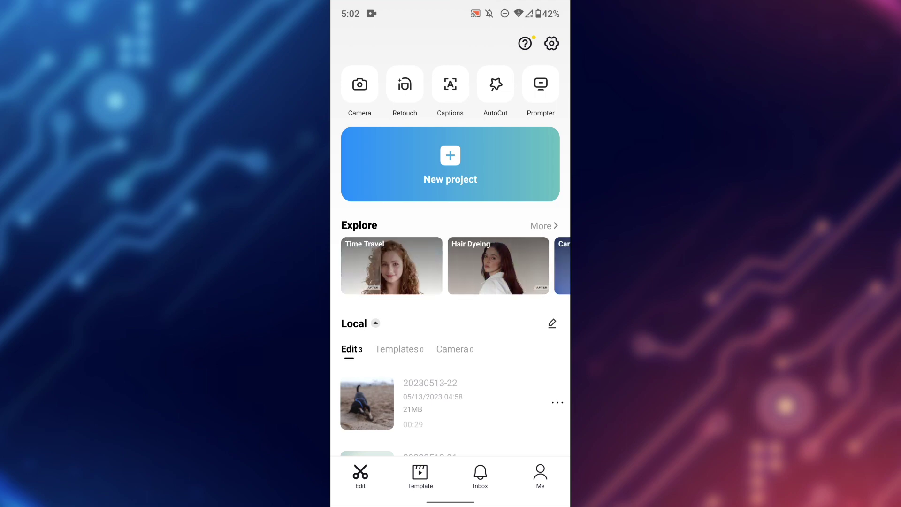
click(450, 164)
scroll(504, 195, down, 1)
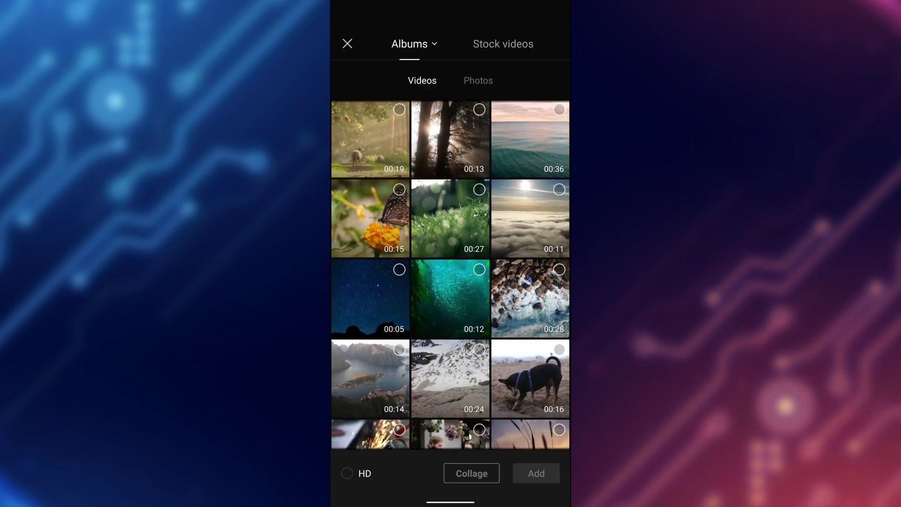
click(559, 349)
click(534, 468)
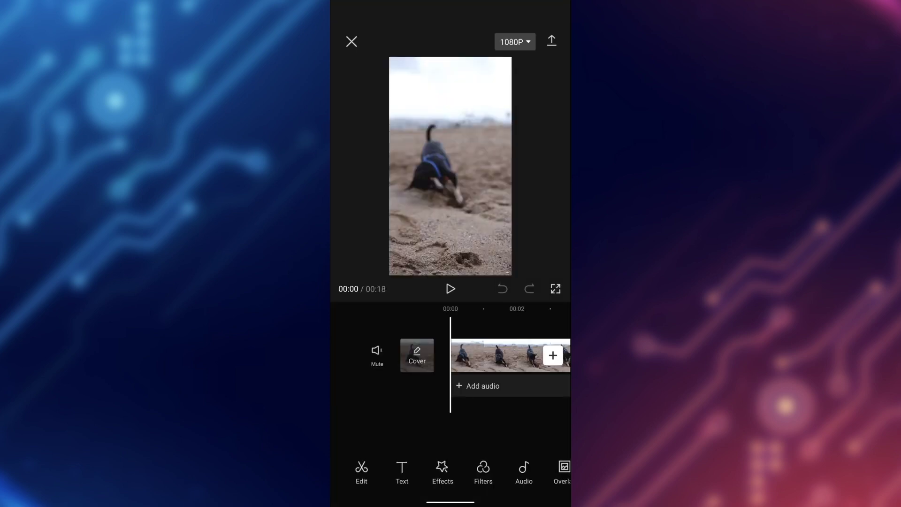
Step: Reverse the dog-on-sand clip and play back the reversed footage
click(499, 352)
click(526, 473)
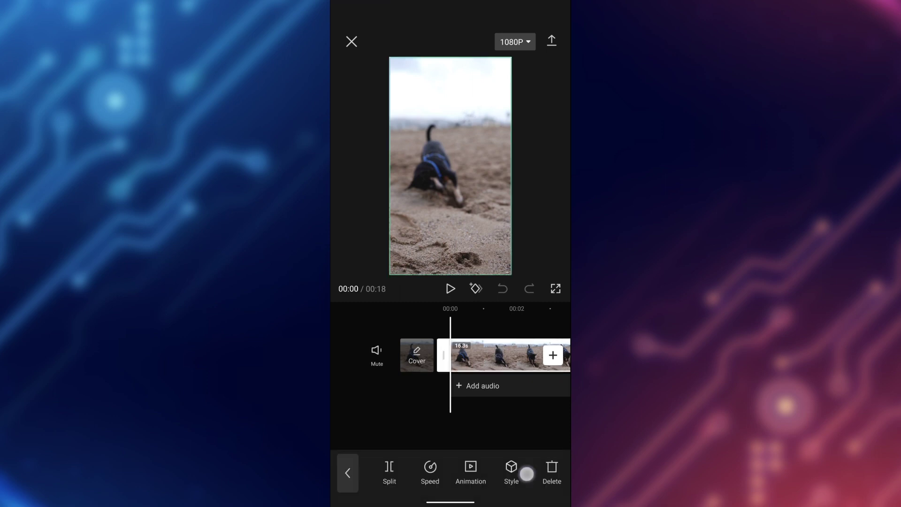
drag(526, 473, 392, 483)
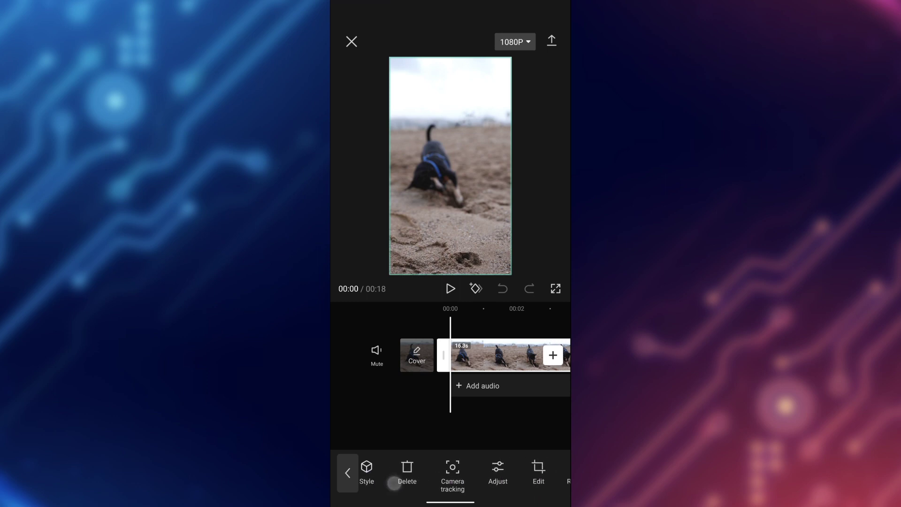
mouse_move(483, 479)
mouse_down()
mouse_move(410, 483)
mouse_move(526, 475)
mouse_up()
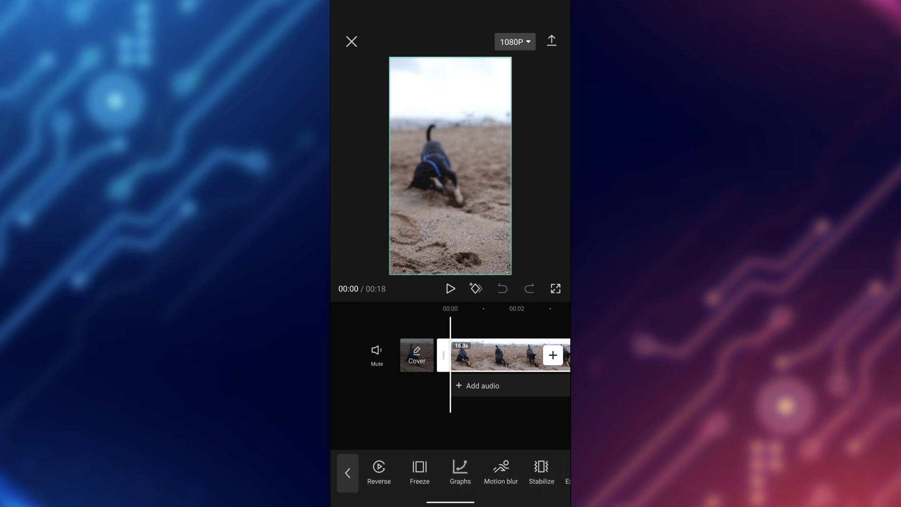
drag(458, 469, 538, 466)
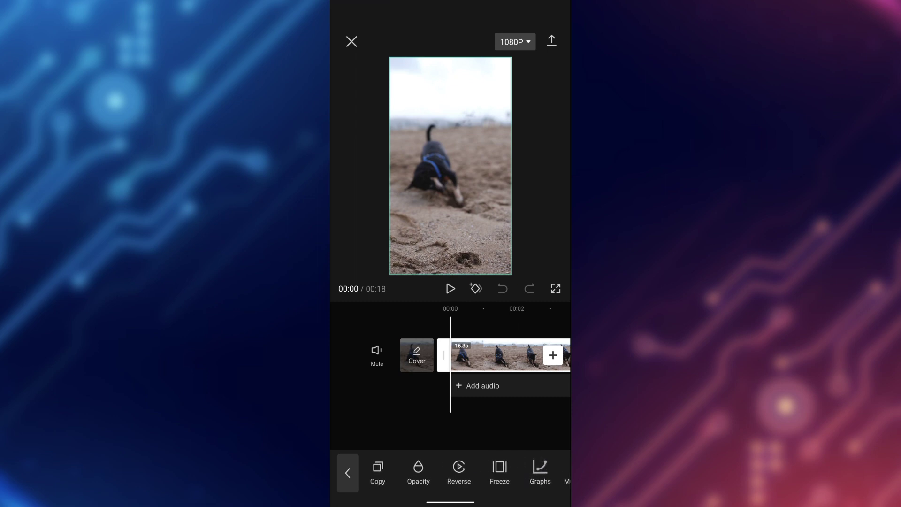
click(466, 465)
click(460, 467)
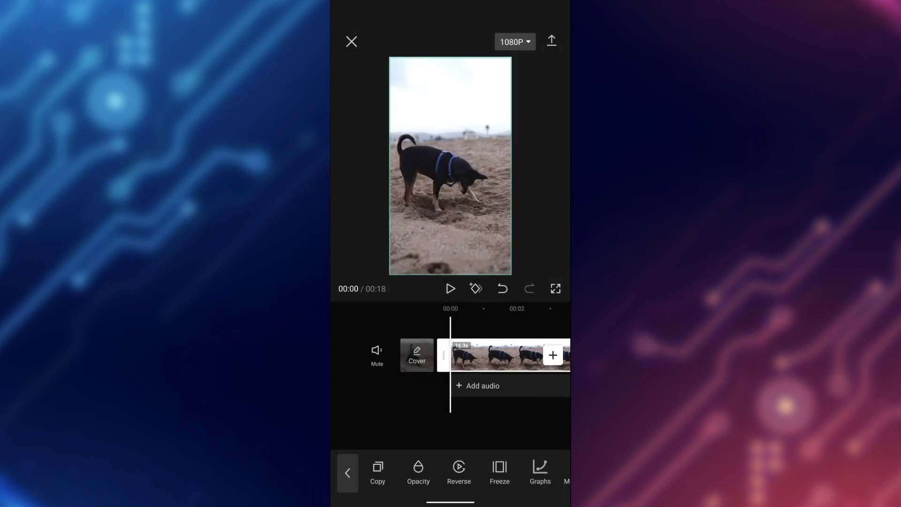
click(450, 289)
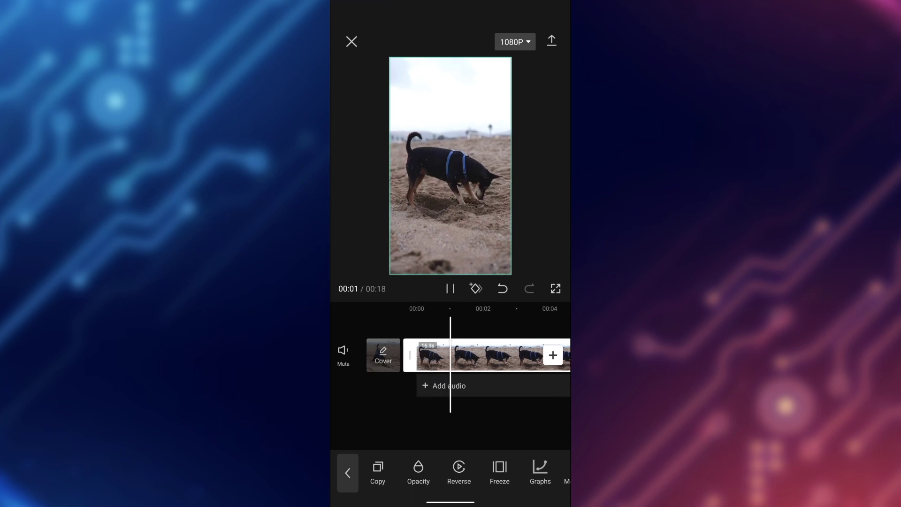
click(451, 289)
click(503, 288)
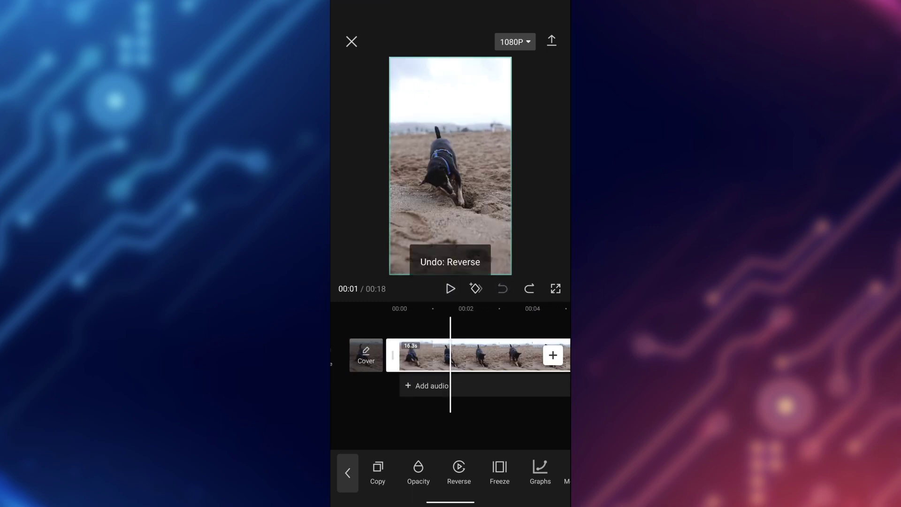
drag(468, 407, 523, 403)
click(449, 289)
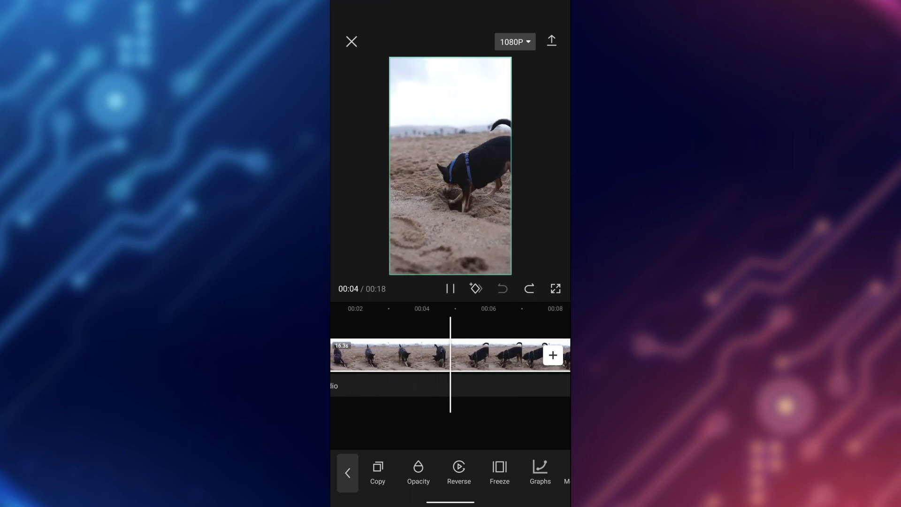
drag(434, 408, 524, 409)
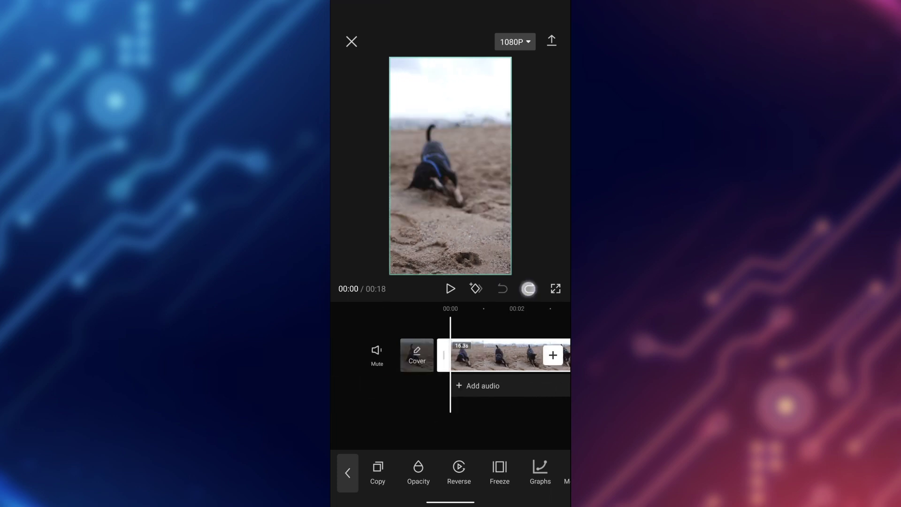
click(529, 288)
click(451, 289)
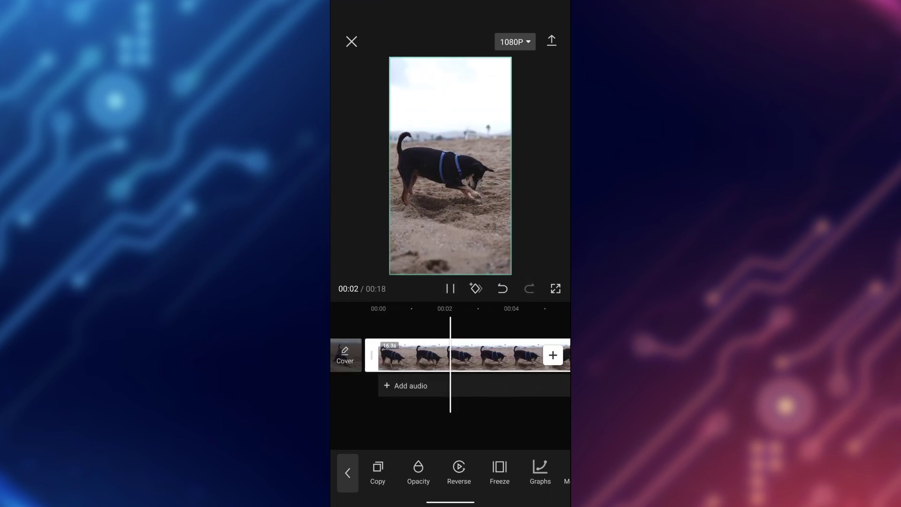
click(451, 288)
click(422, 354)
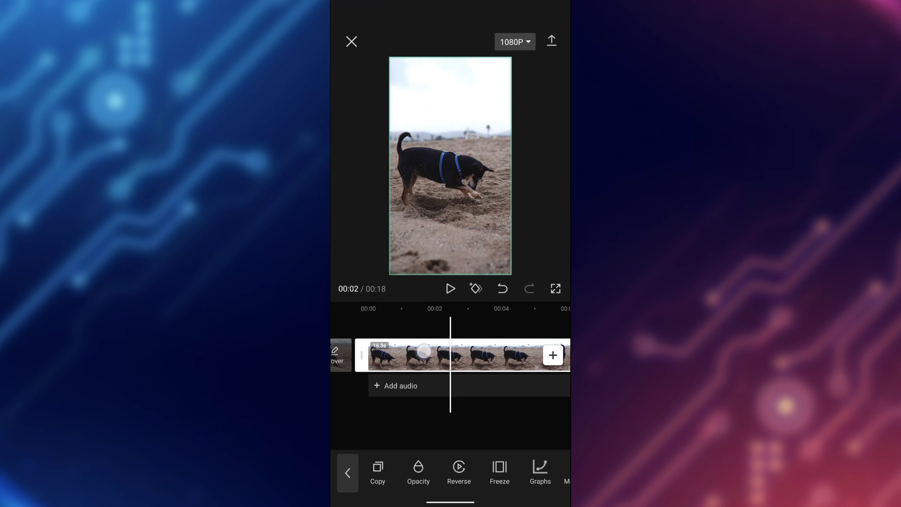
drag(424, 354, 506, 354)
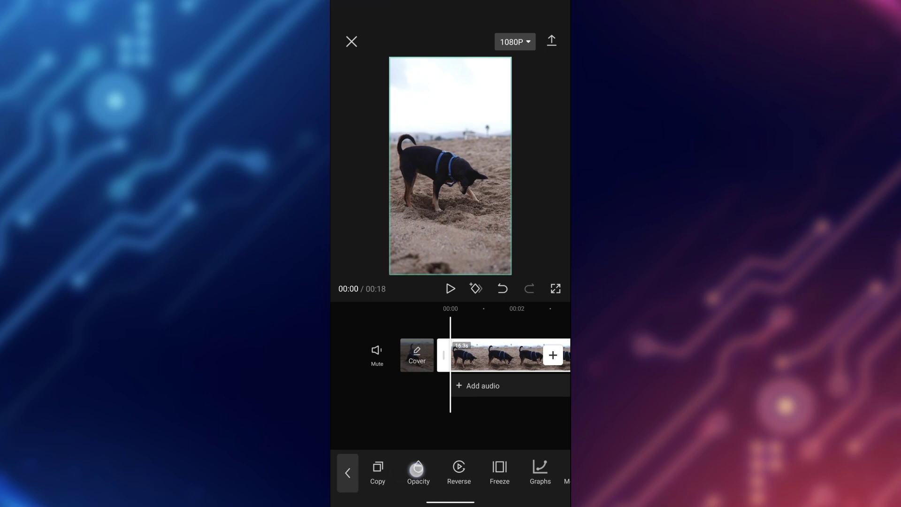
drag(415, 469, 559, 468)
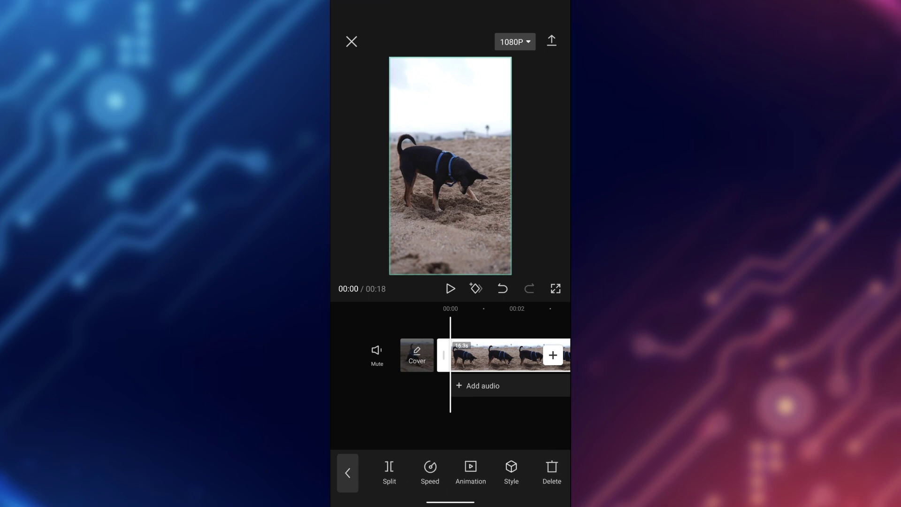
Step: Slow the reversed clip to a constant 0.7x speed, lasting 23.3 seconds
click(430, 468)
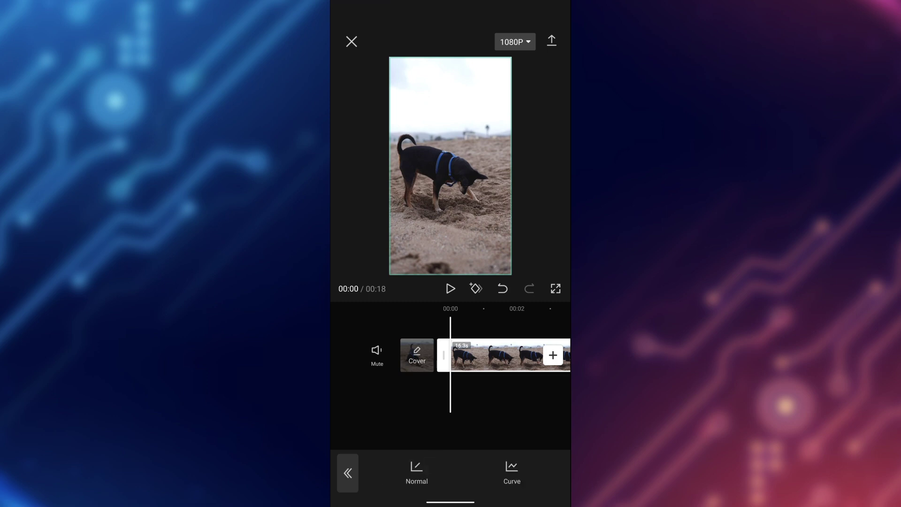
click(416, 468)
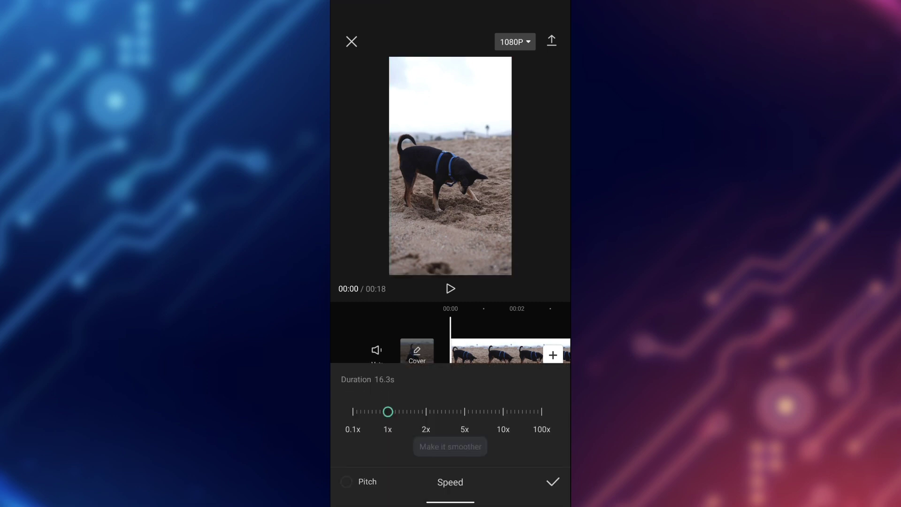
drag(392, 410, 379, 430)
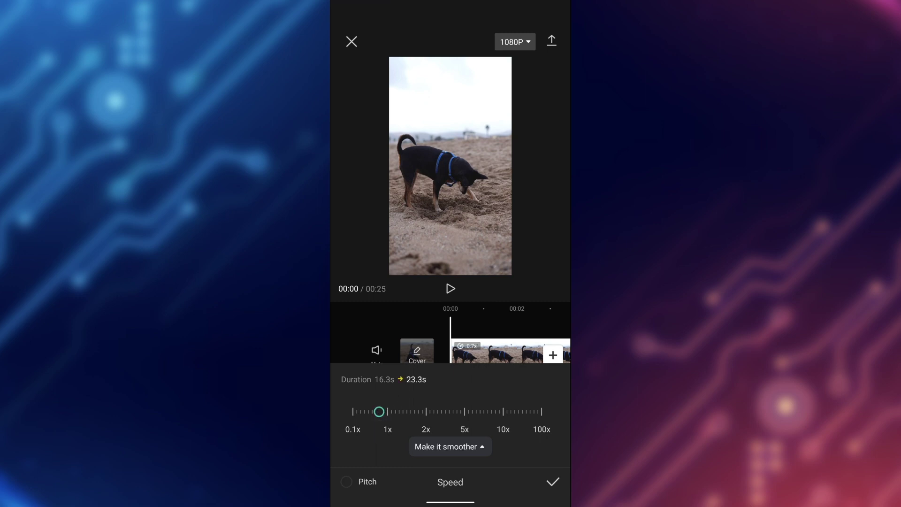
click(452, 288)
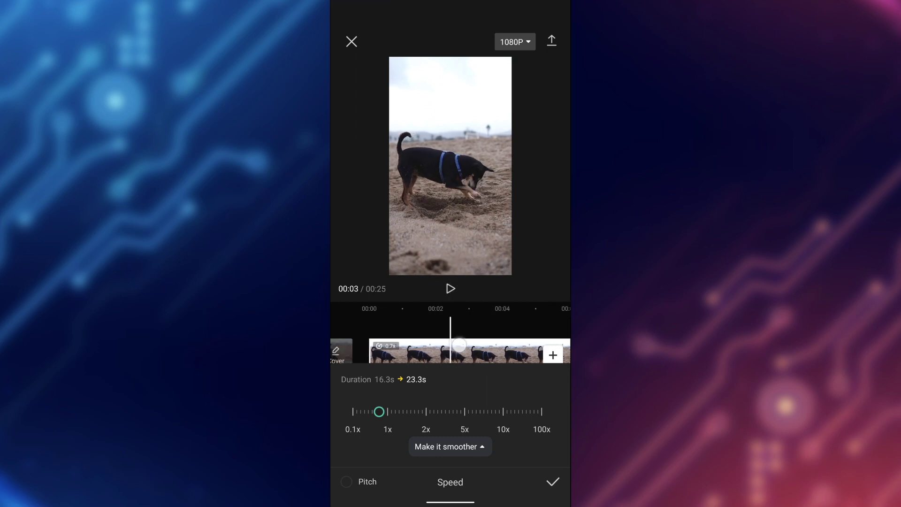
click(553, 481)
click(348, 472)
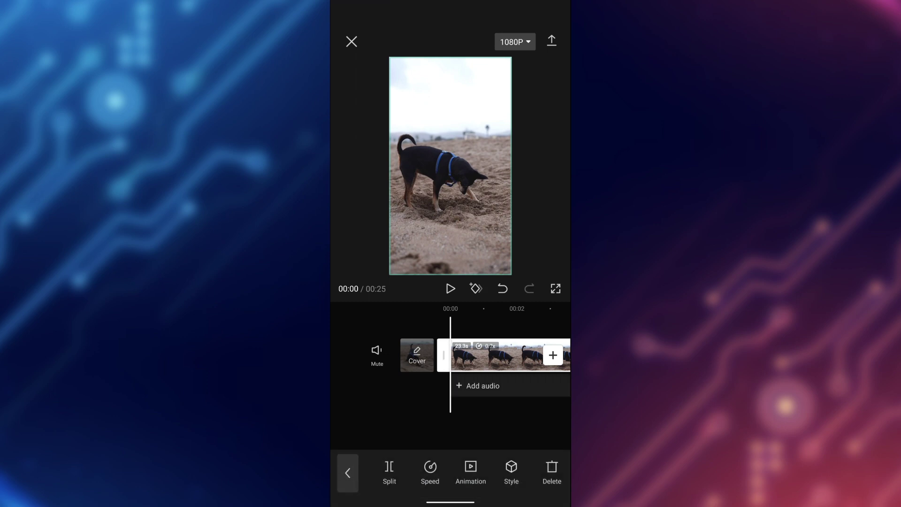
Step: Confirm 1080p, 30 fps export settings and start exporting the video
drag(503, 470, 486, 470)
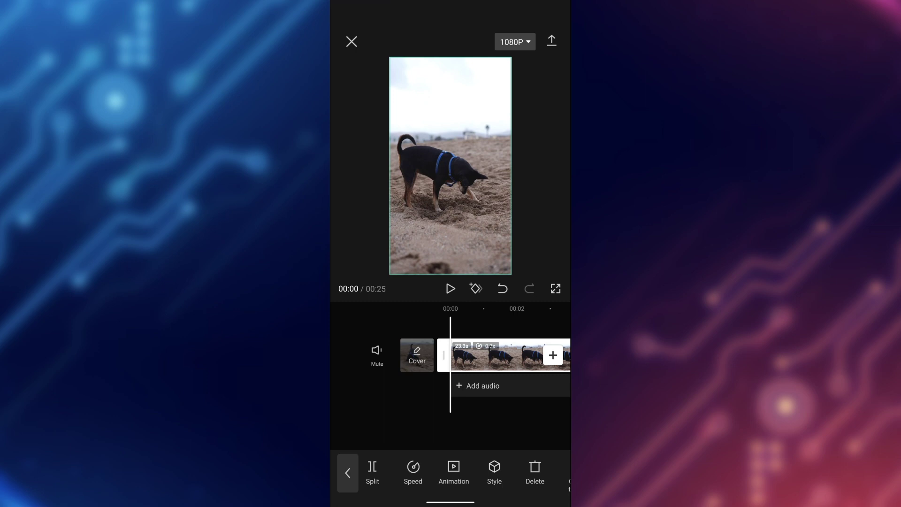
click(518, 40)
click(519, 41)
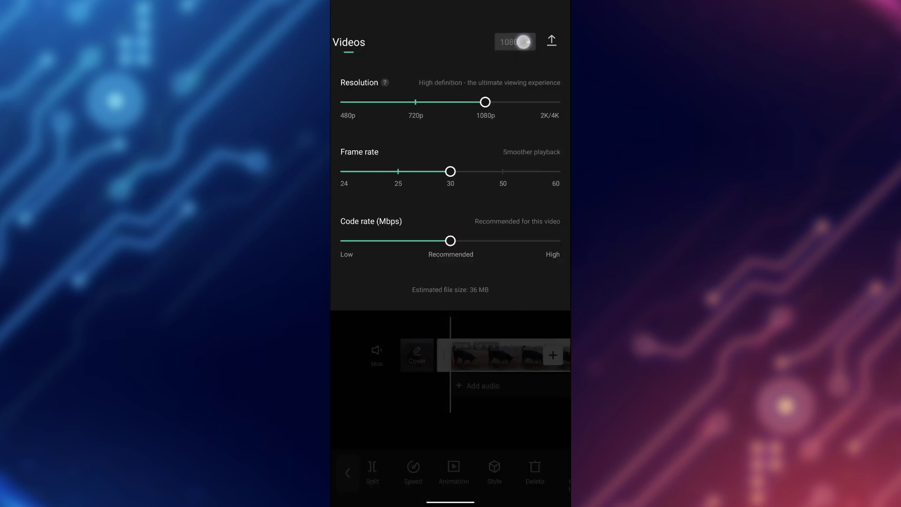
click(523, 43)
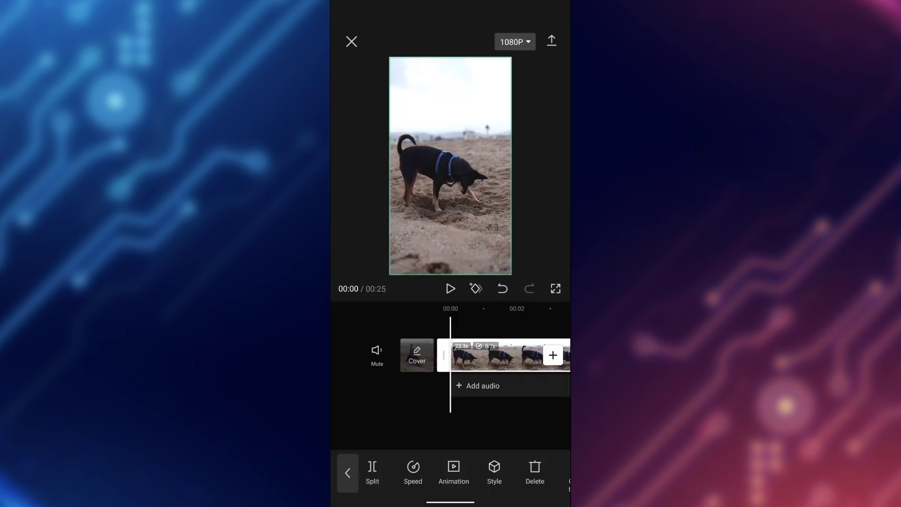
click(557, 37)
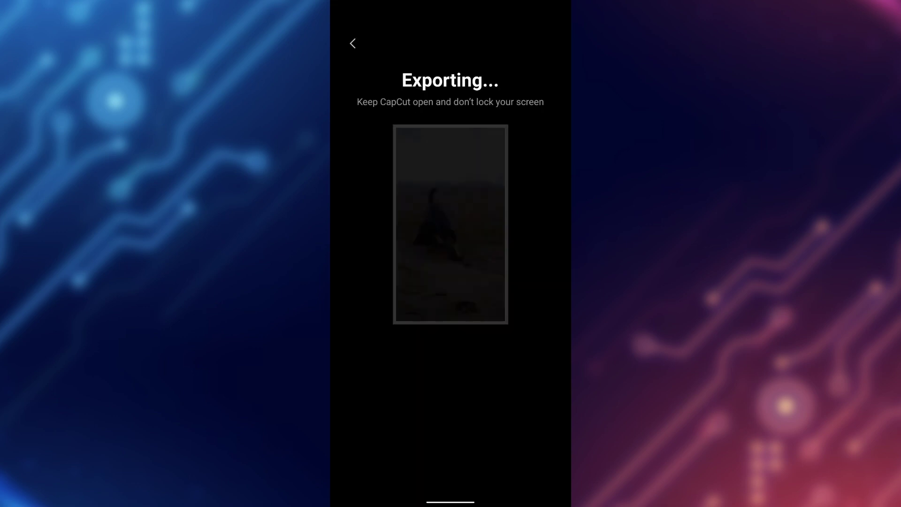